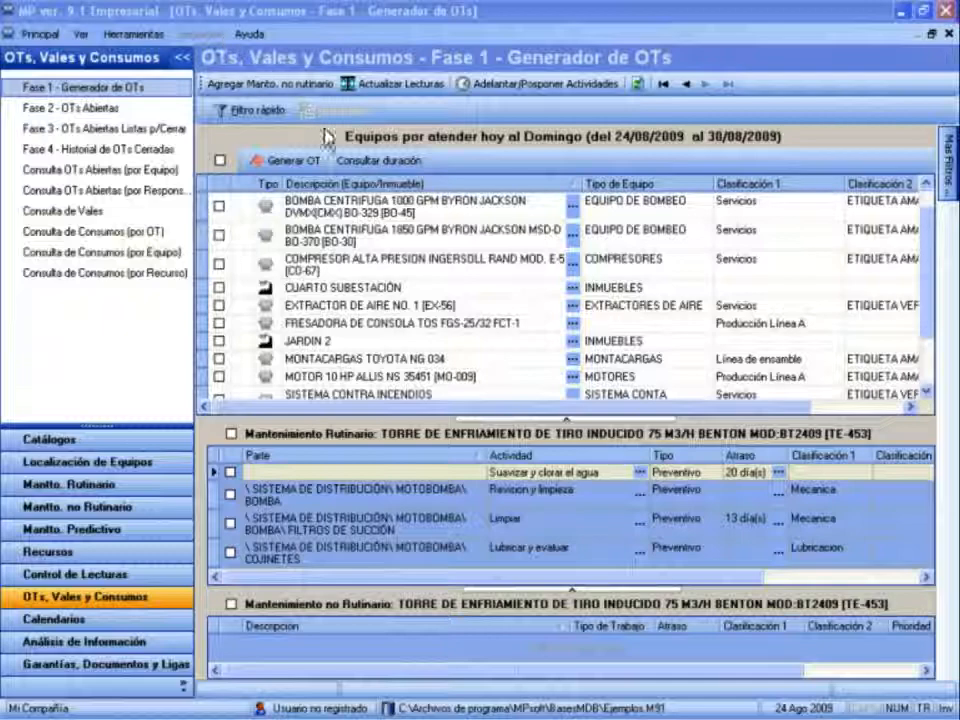
- Review the pending maintenance activities of the 1850 GPM pump, the compressor, CUARTO SUBESTACIÓN and the FRESADORA DE CONSOLA
left_click(352, 240)
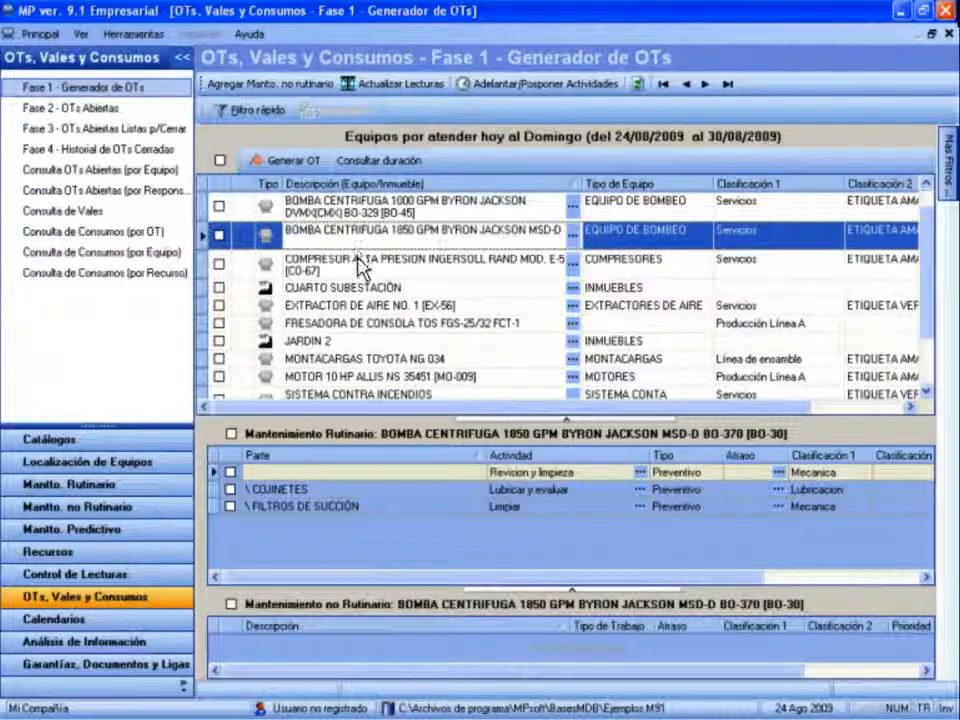
left_click(360, 268)
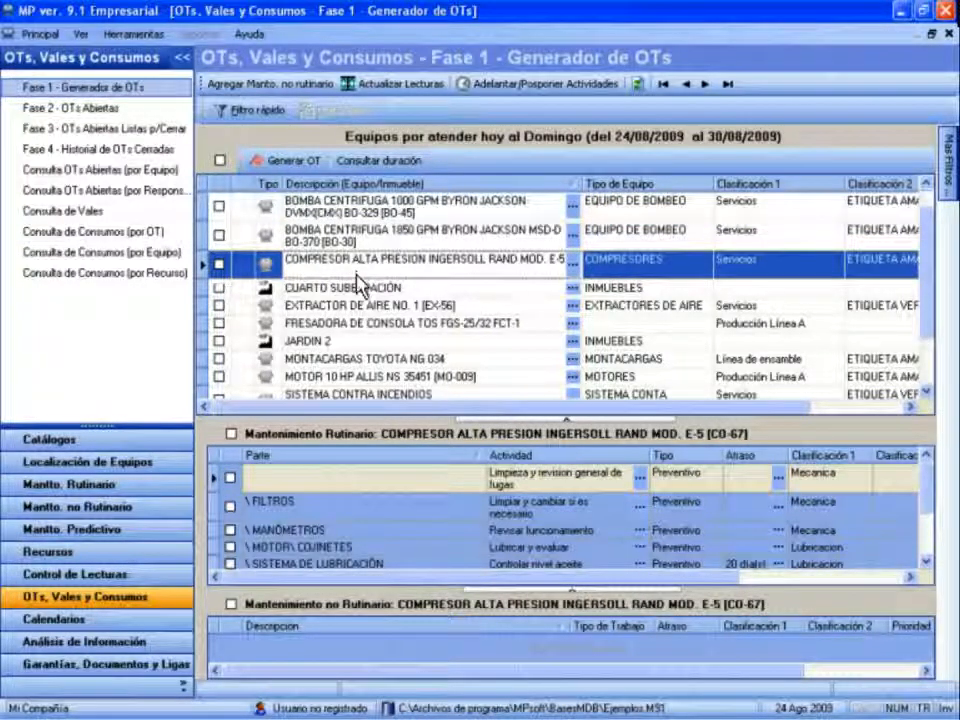
left_click(359, 290)
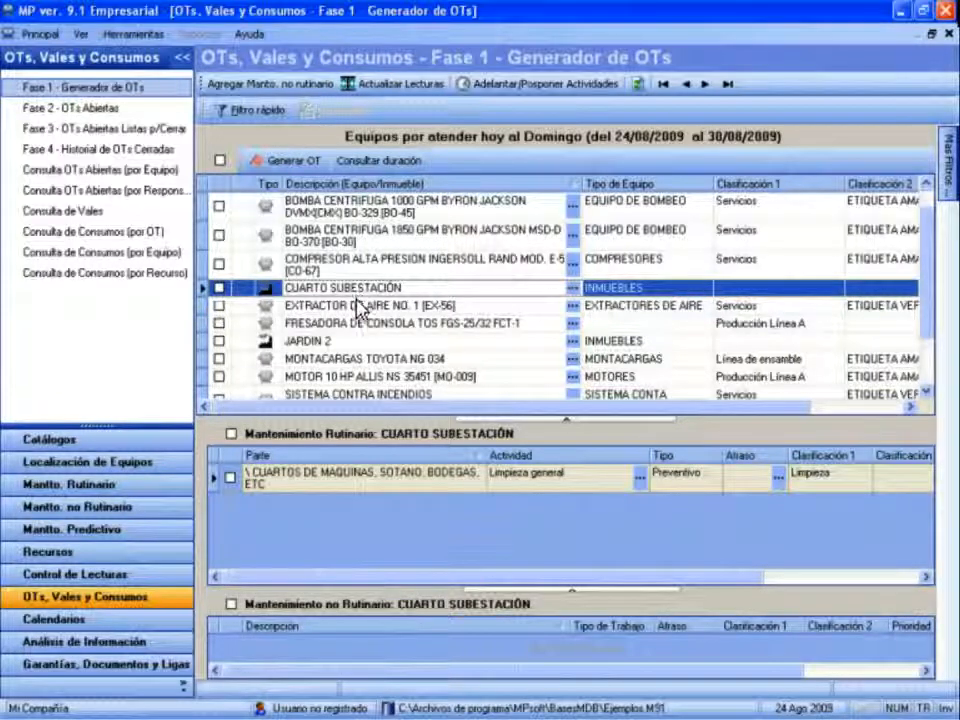
left_click(358, 325)
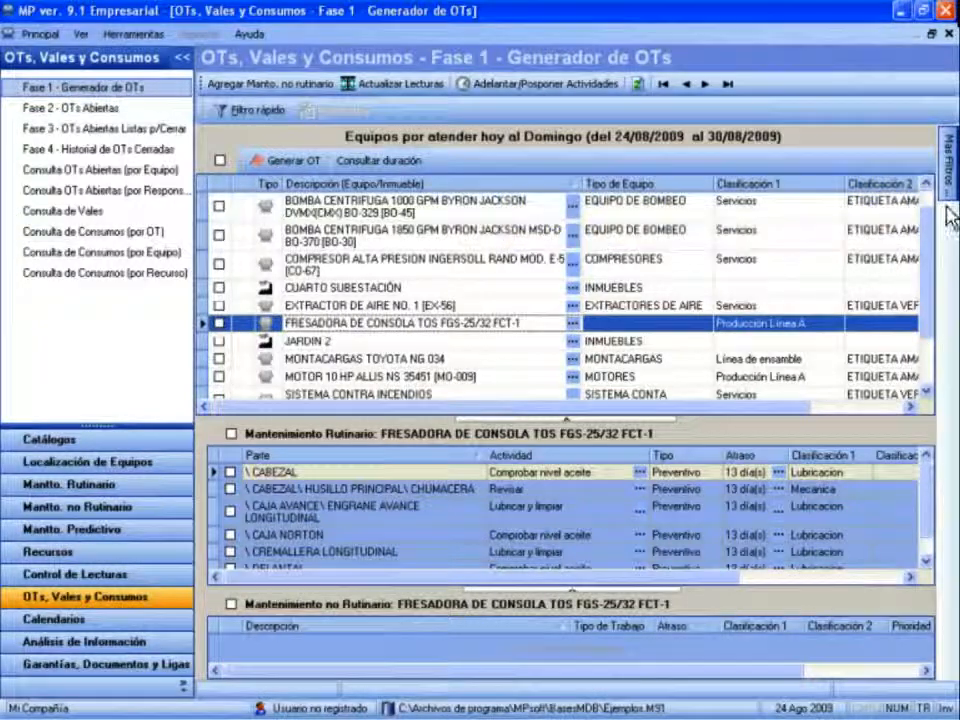
- Filter the routine maintenance by Clasificación 1 Lubricacion, excluding non-routine maintenance, and apply the filter
mouse_move(955, 180)
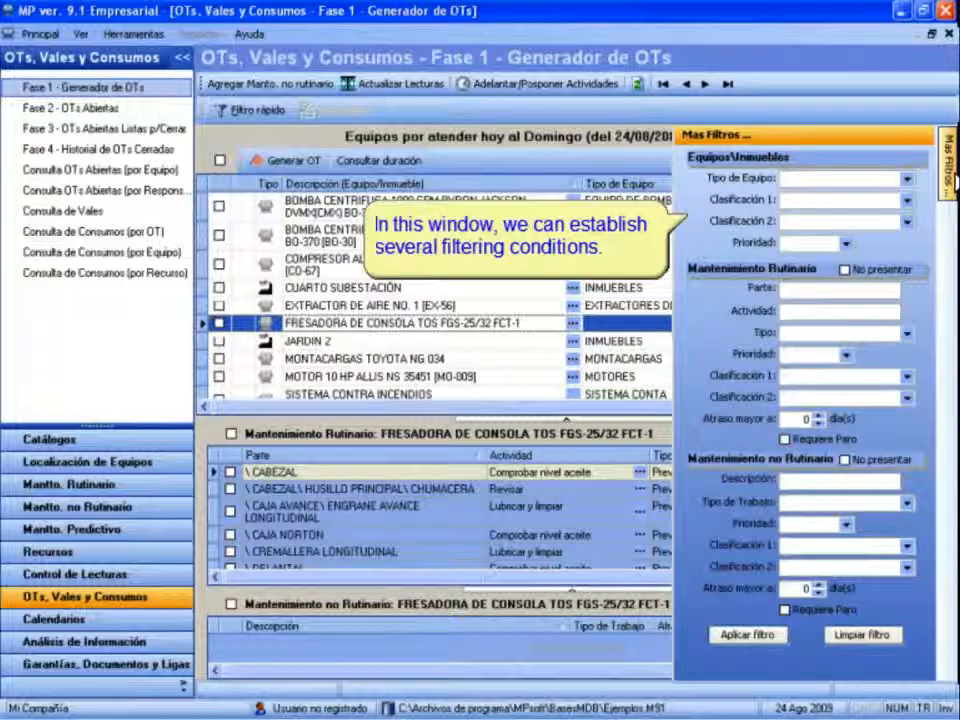
left_click(907, 377)
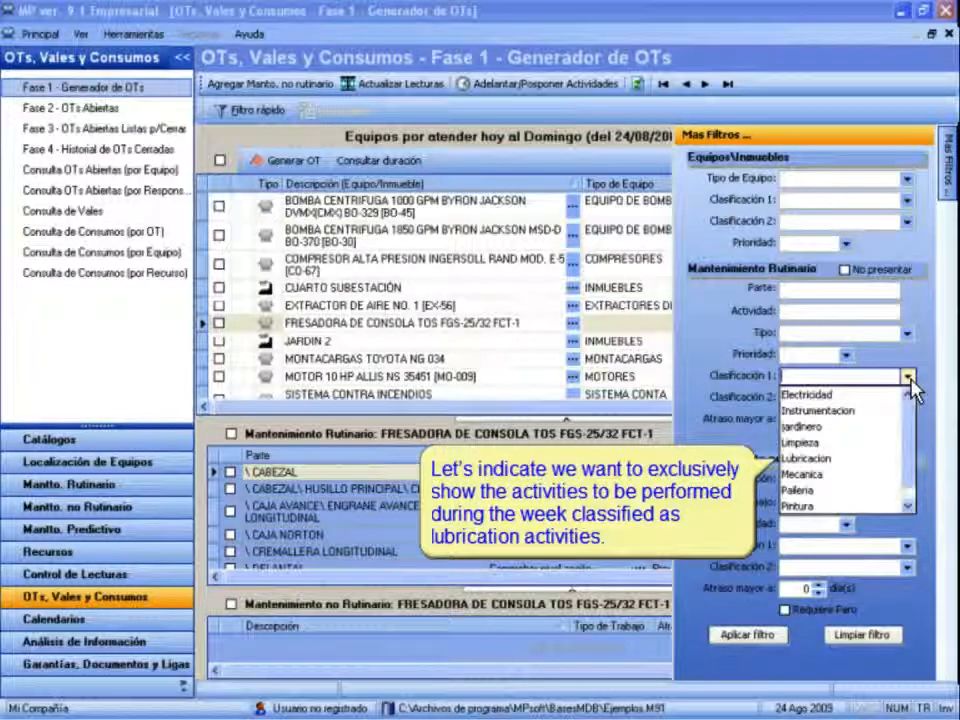
left_click(816, 458)
left_click(845, 460)
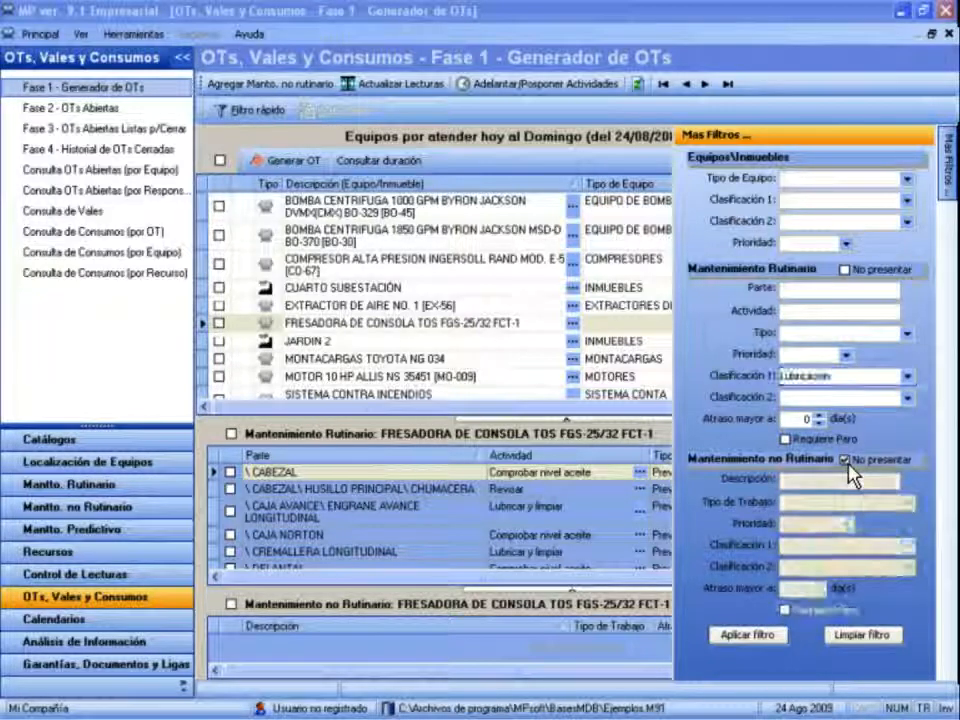
left_click(757, 640)
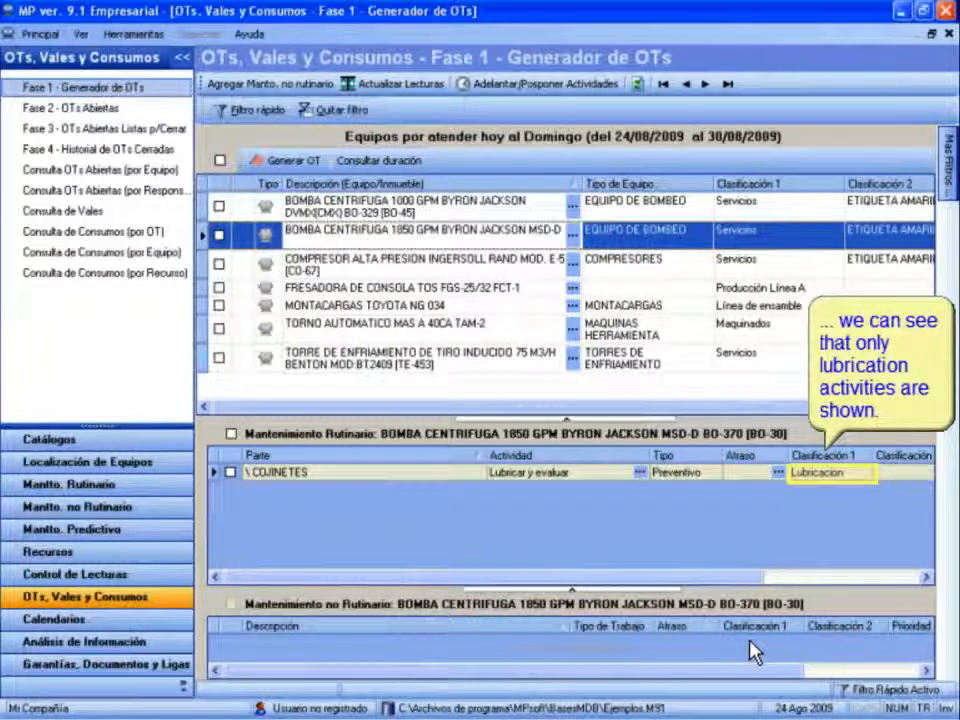
- Examine the filtered lubrication activities of each equipment from the compressor down to the TORRE DE ENFRIAMIENTO
left_click(399, 268)
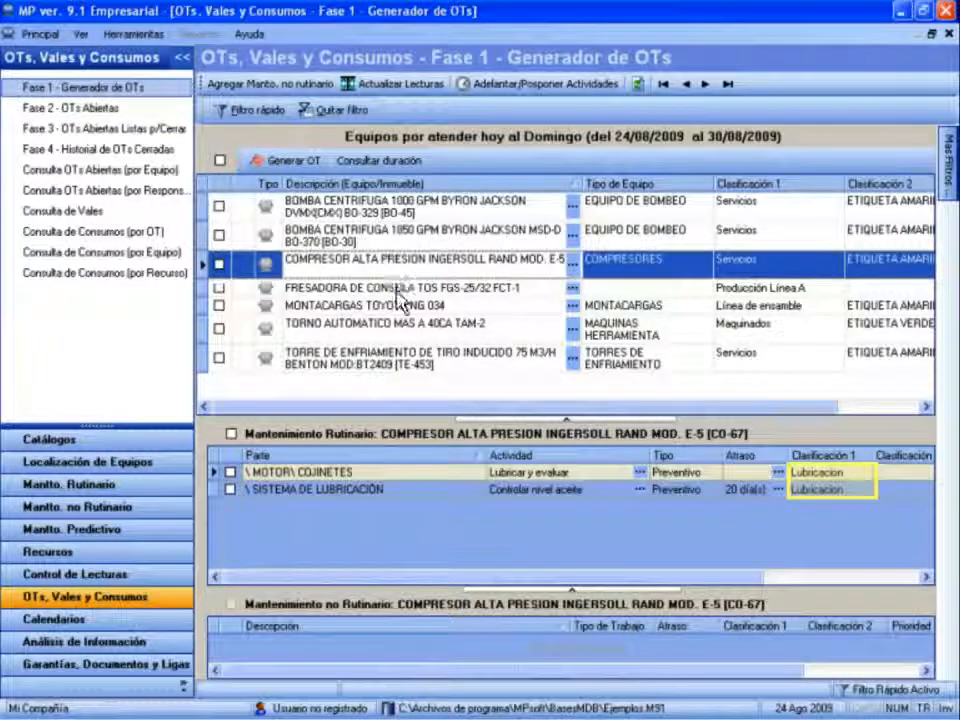
left_click(399, 290)
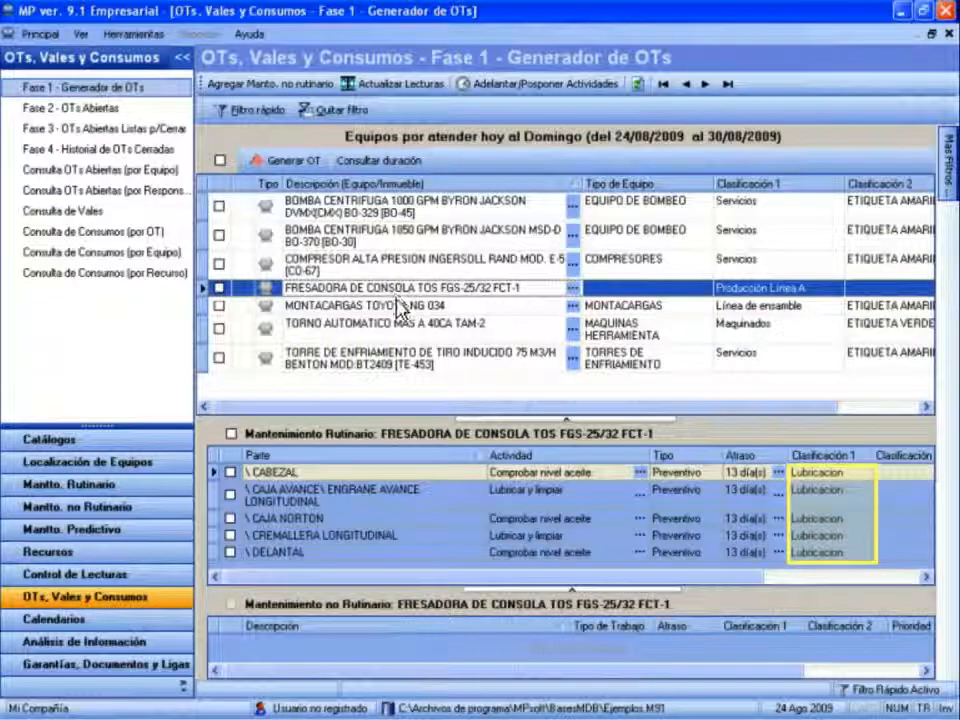
left_click(397, 308)
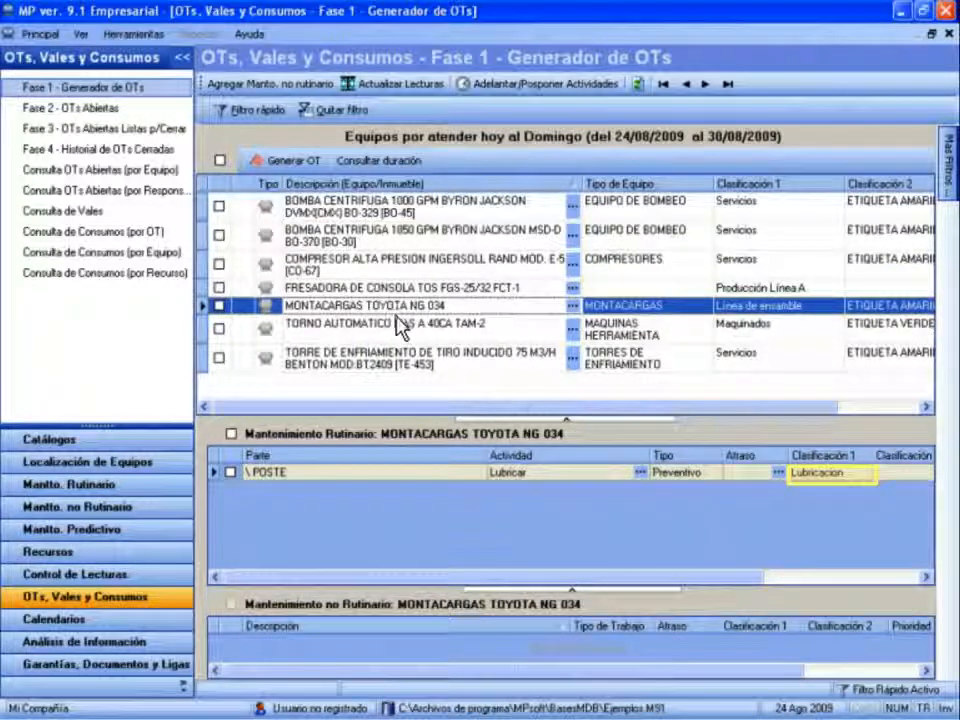
left_click(399, 332)
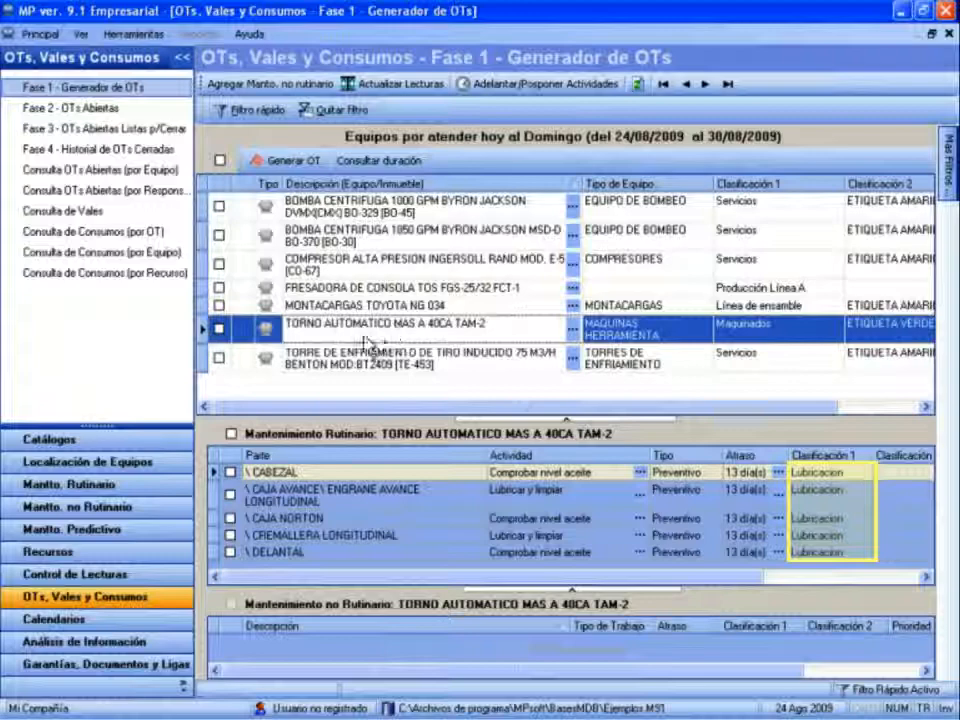
left_click(356, 368)
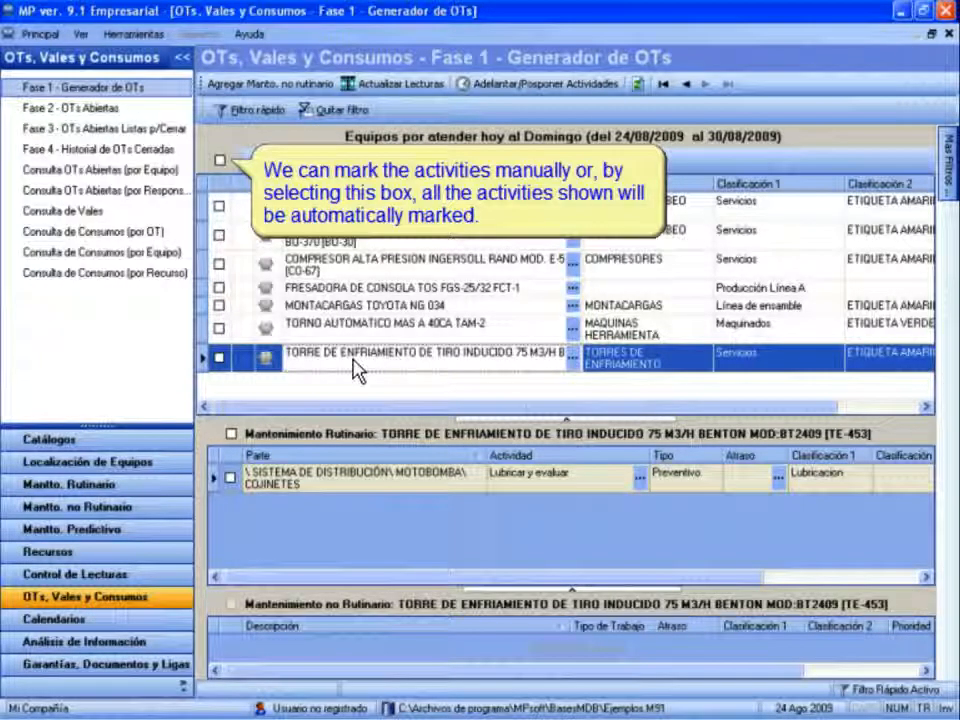
- Mark all the filtered lubrication activities and generate their work orders with the Lubricador assigned as responsible
left_click(222, 162)
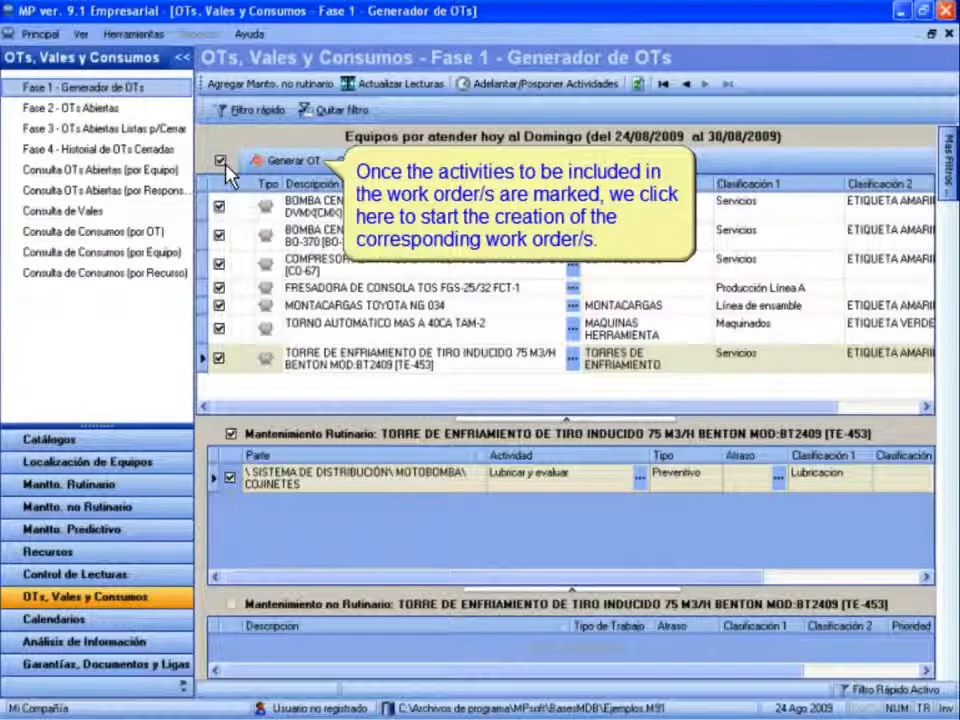
left_click(290, 170)
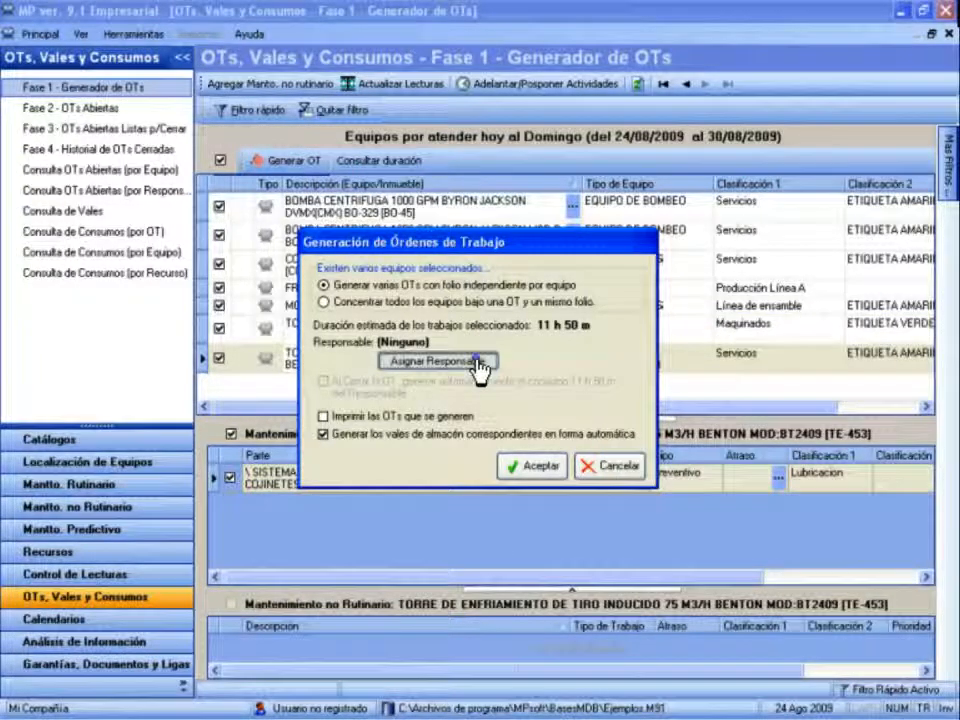
left_click(480, 362)
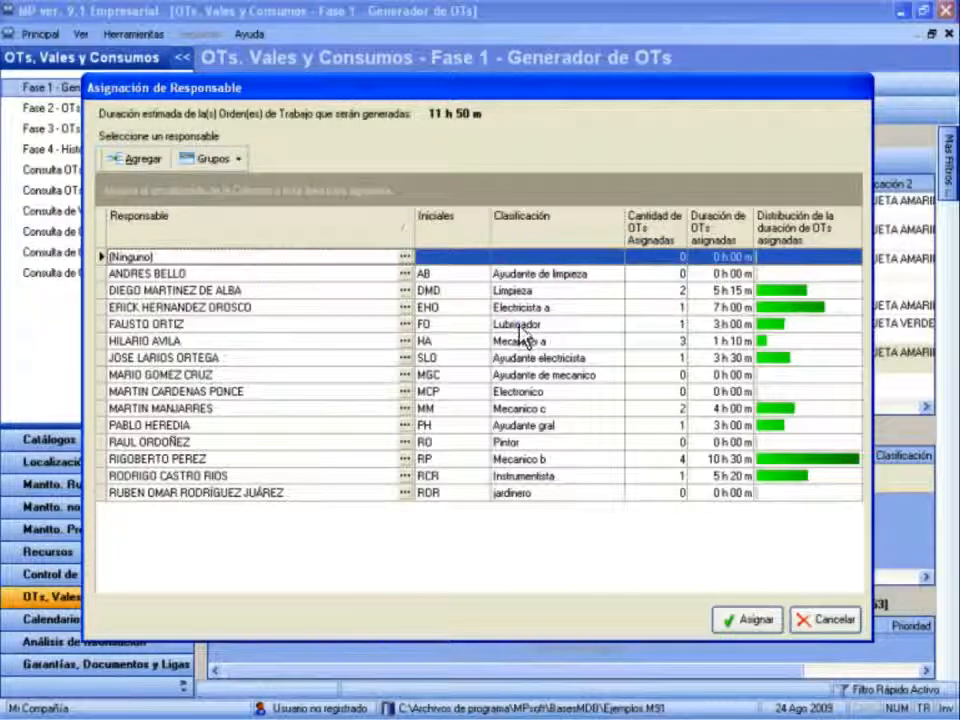
left_click(521, 326)
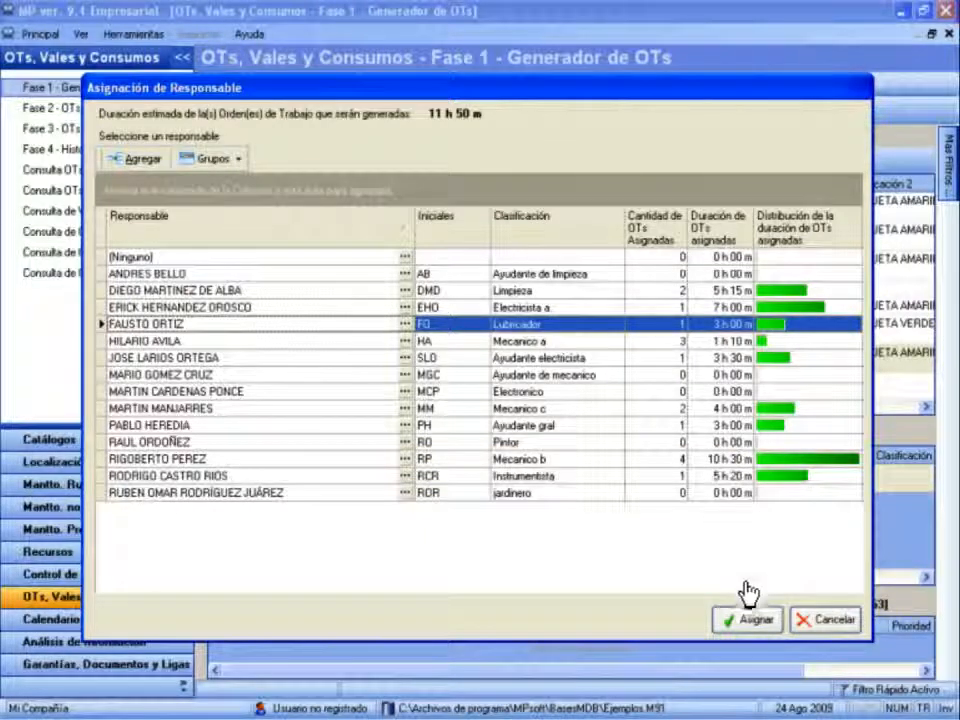
left_click(750, 622)
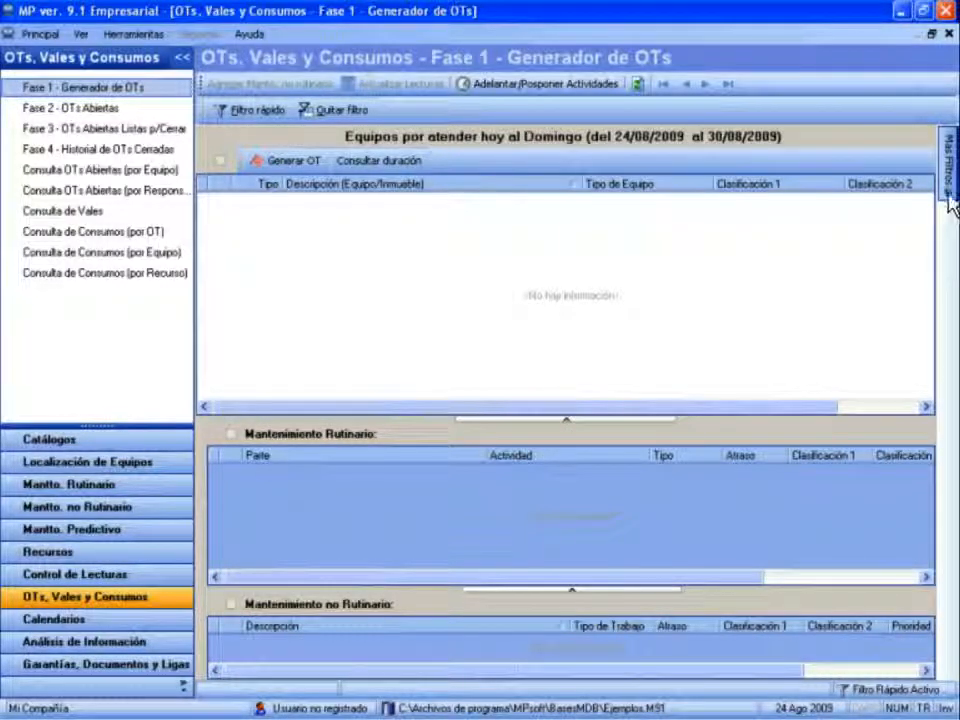
- Clear the lubrication filter and filter the routine maintenance by Clasificación 1 Mecanica, excluding non-routine maintenance
mouse_move(950, 205)
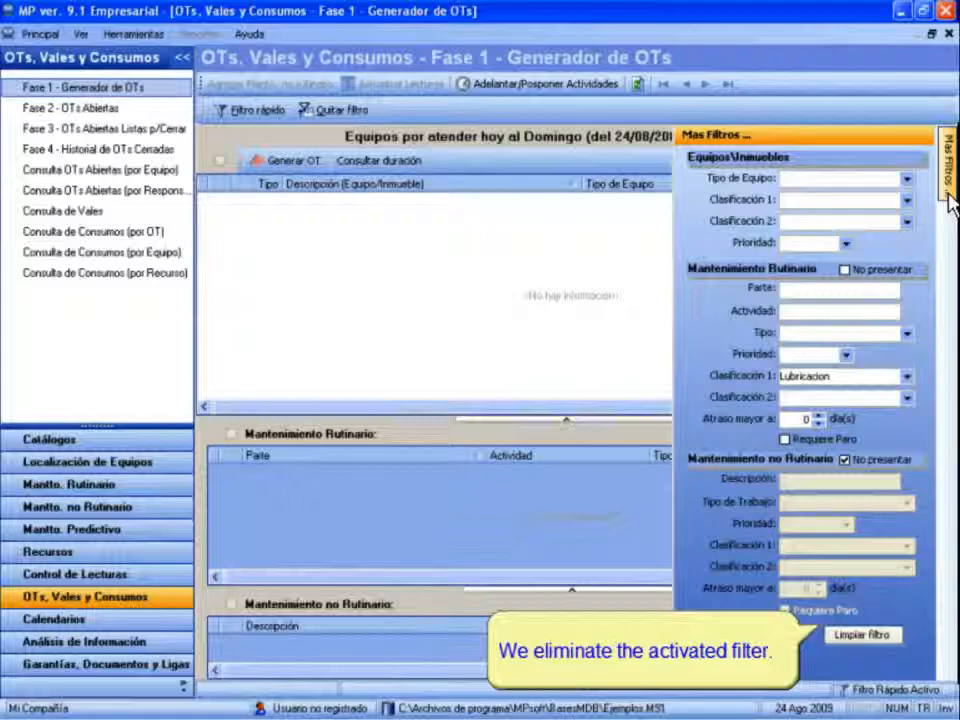
left_click(862, 637)
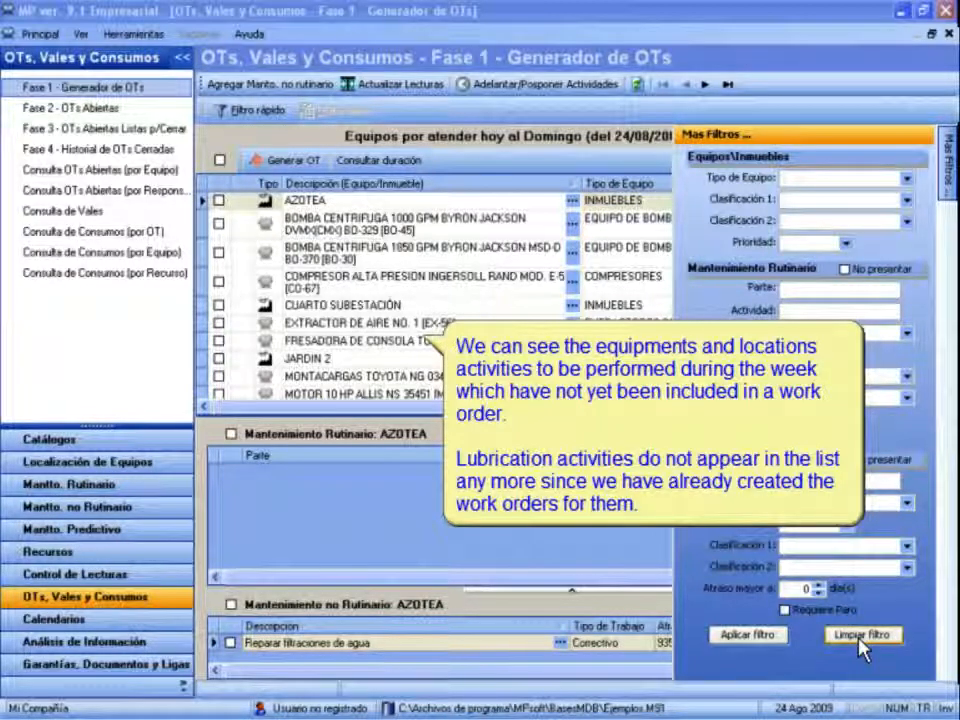
left_click(907, 378)
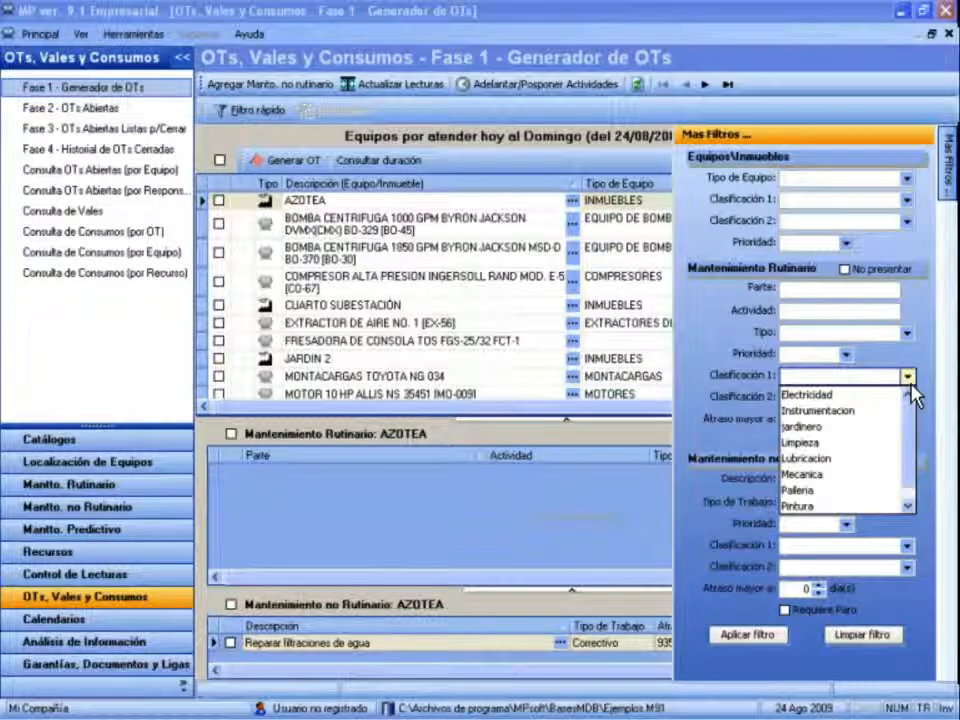
left_click(853, 476)
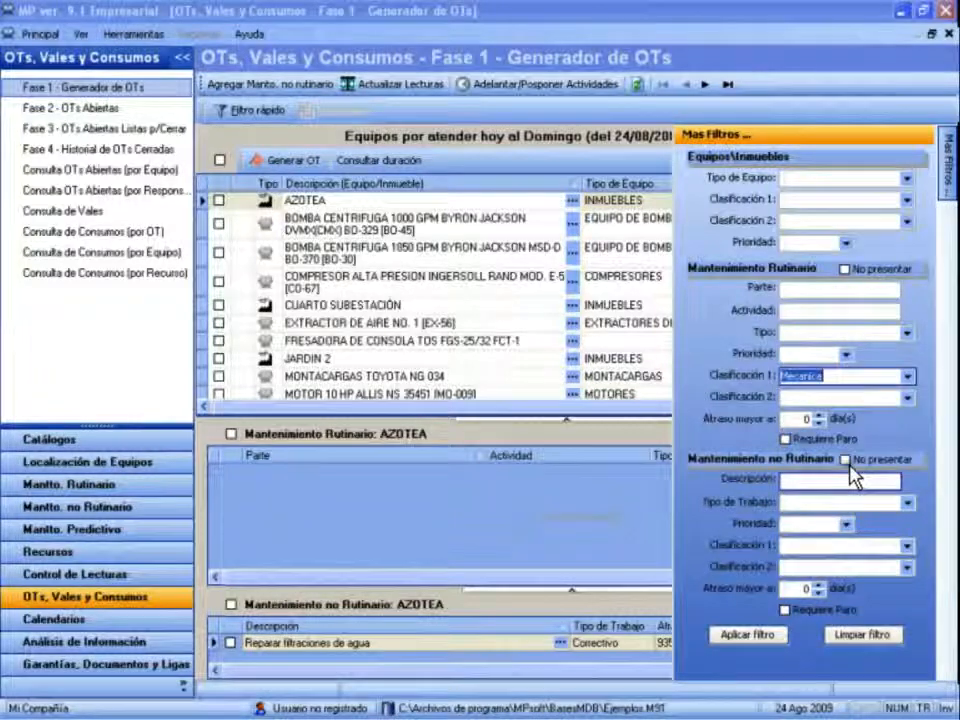
left_click(846, 461)
left_click(742, 637)
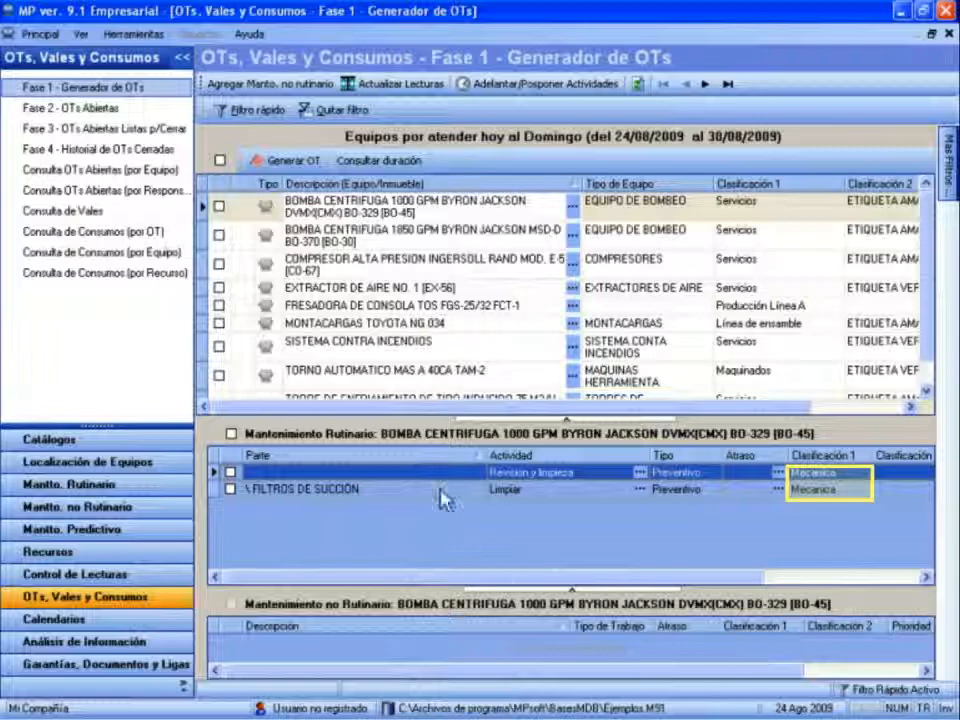
- Check the mechanical activities of the 1850 GPM pump and the compressor, and mark all the listed activities, including the compressor's FILTROS
left_click(387, 236)
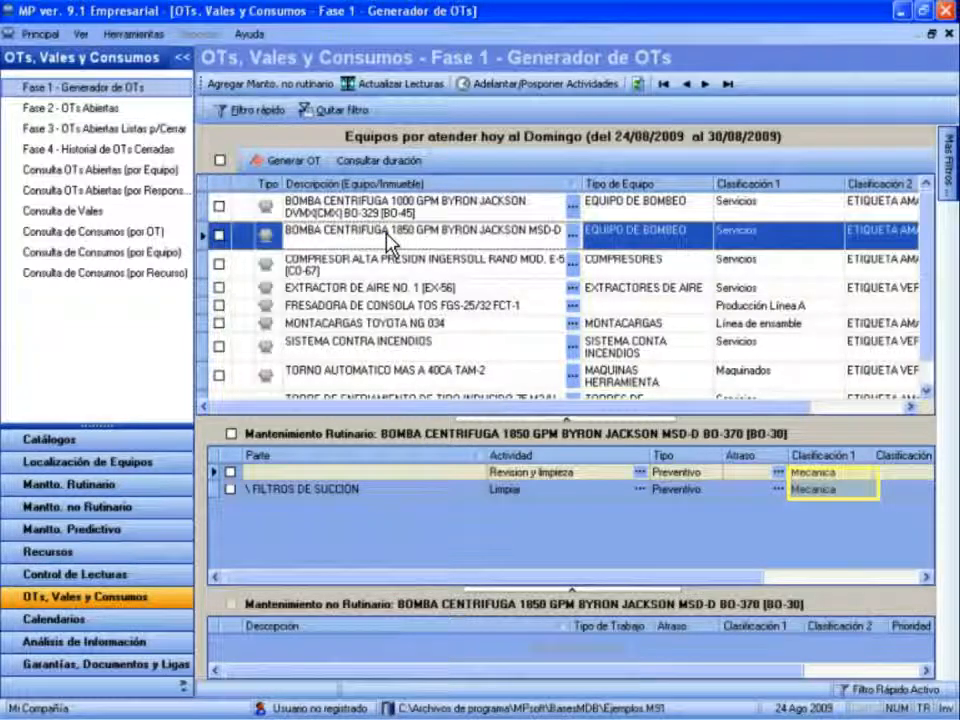
left_click(390, 268)
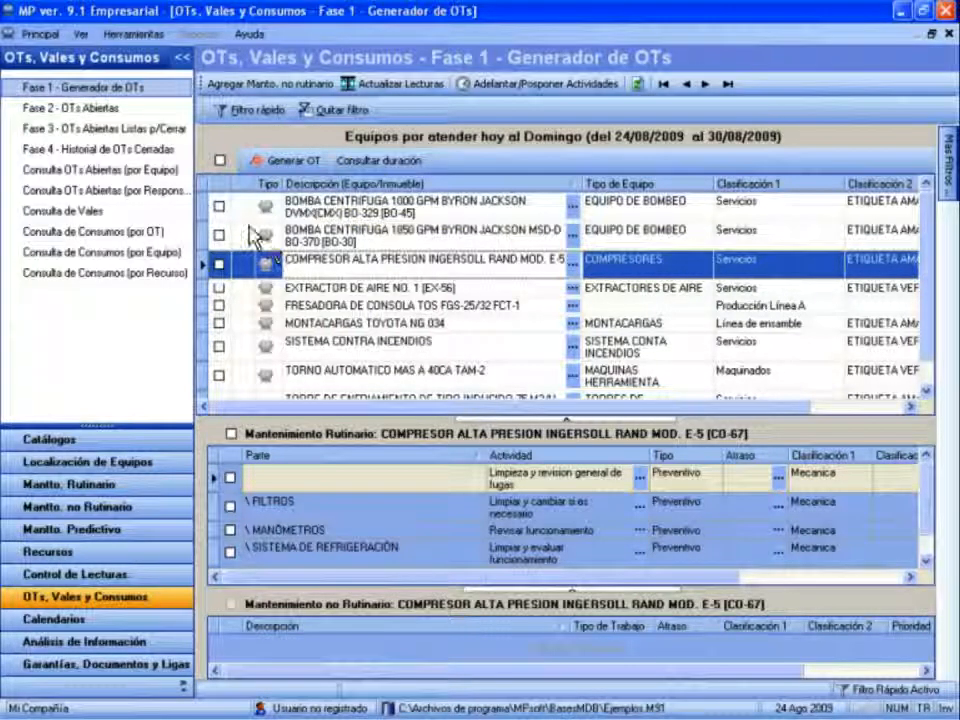
left_click(221, 160)
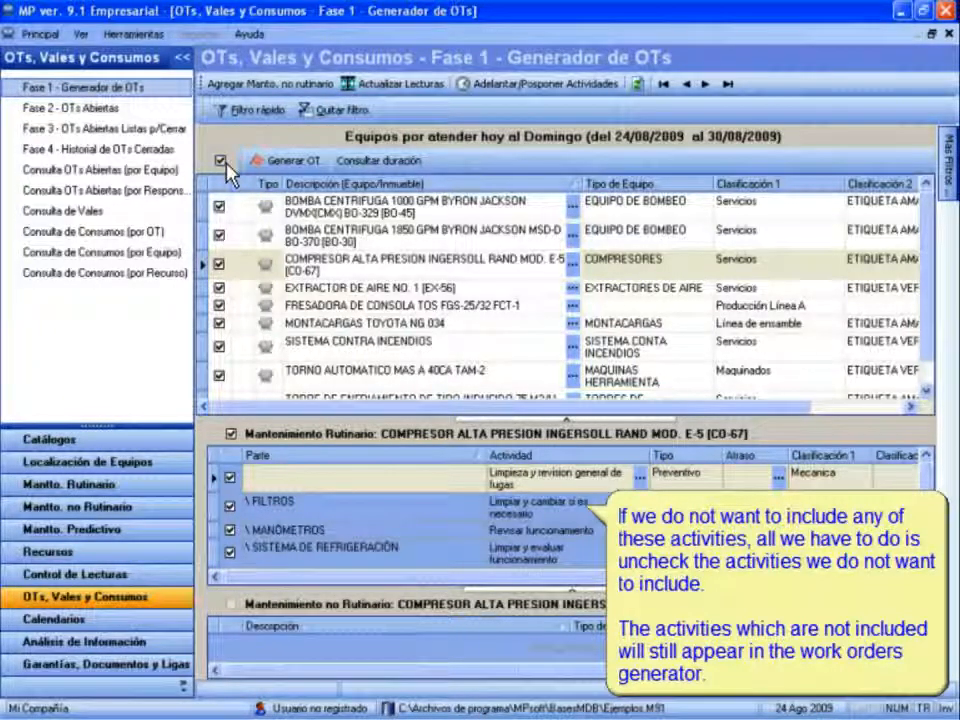
left_click(231, 507)
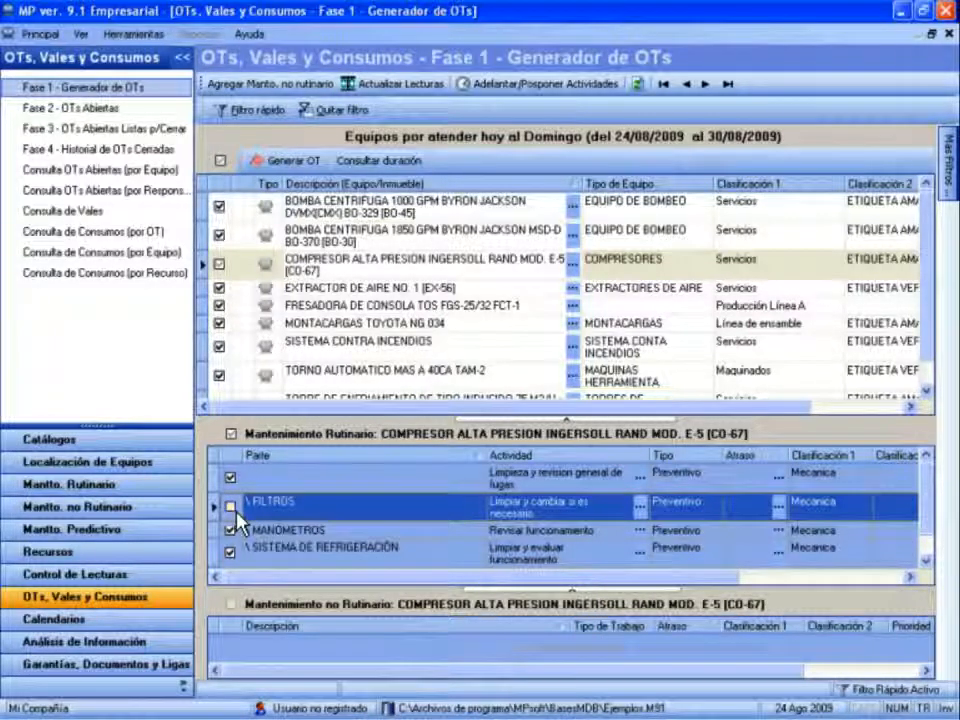
left_click(235, 507)
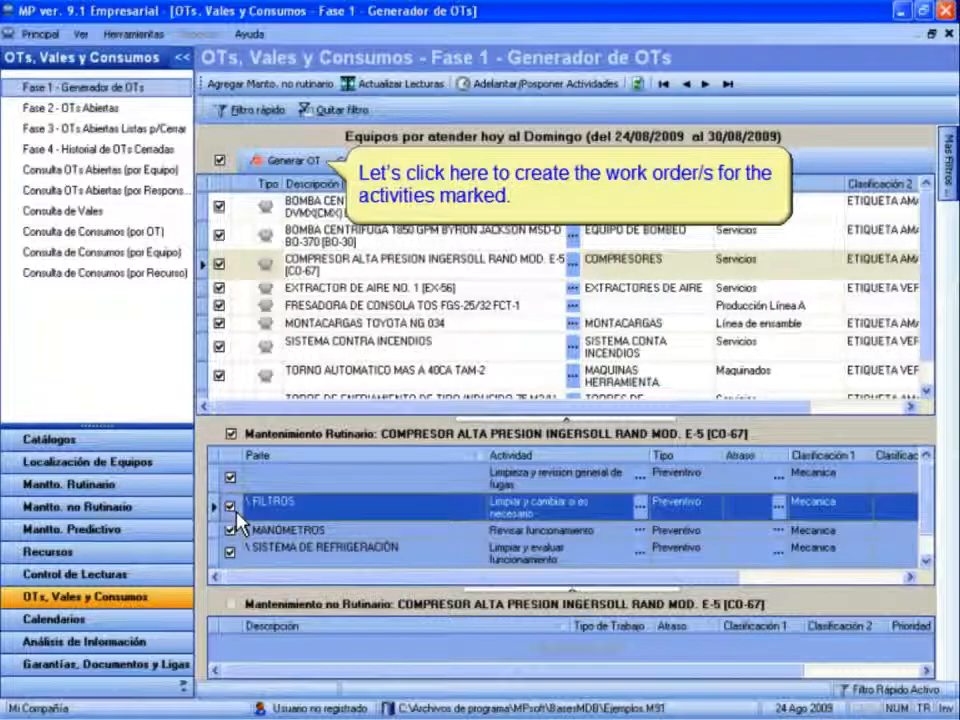
- Generate the work orders for the marked mechanical activities with the Mecanico a assigned as responsible
left_click(302, 168)
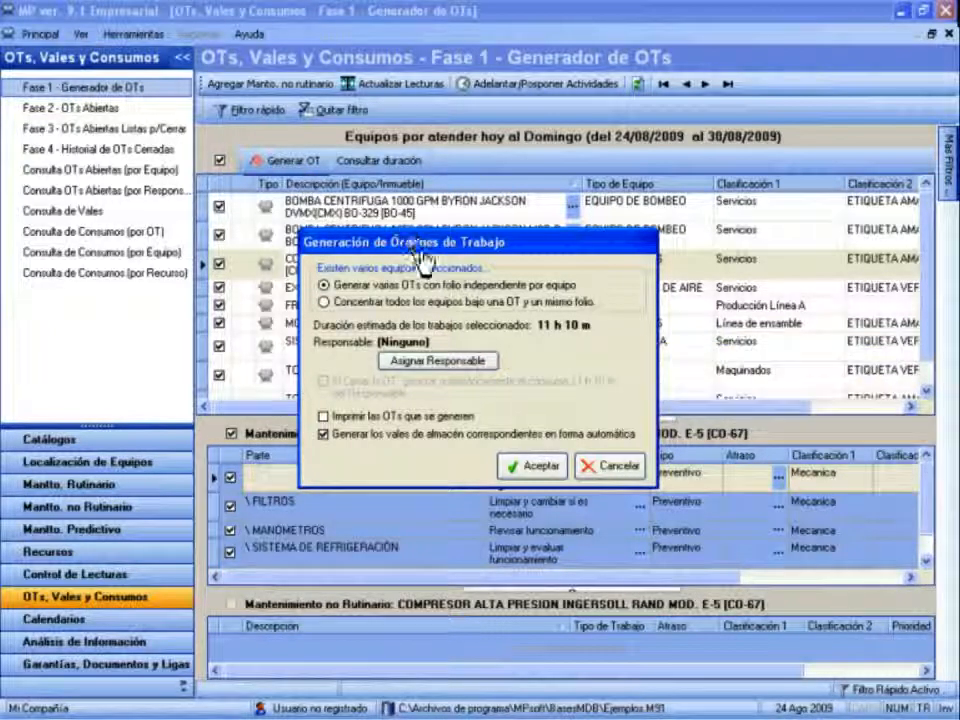
left_click(490, 360)
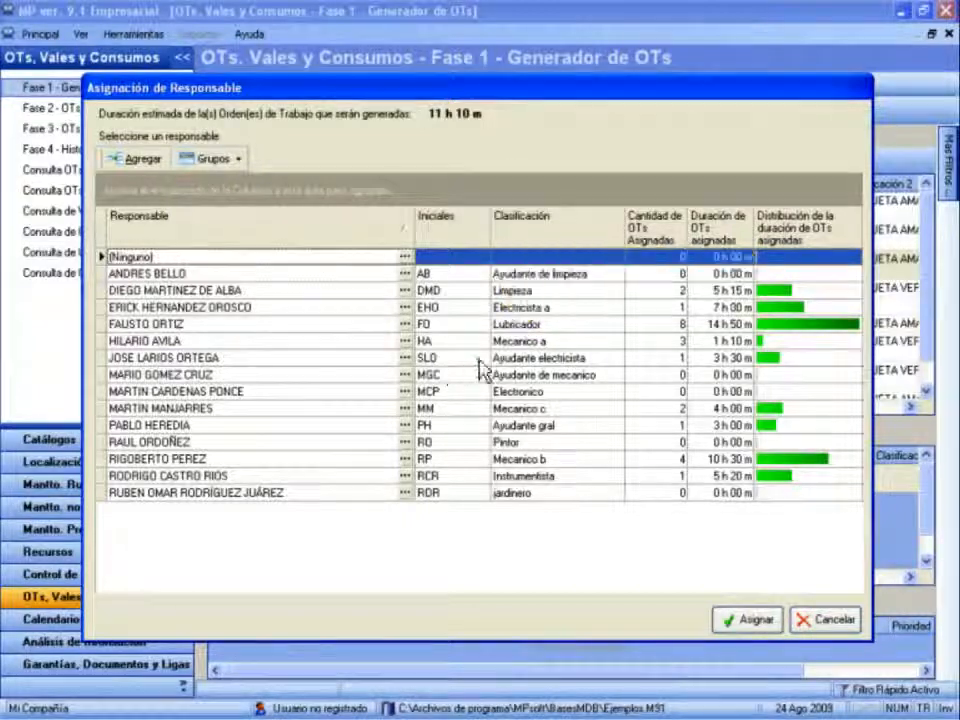
left_click(514, 343)
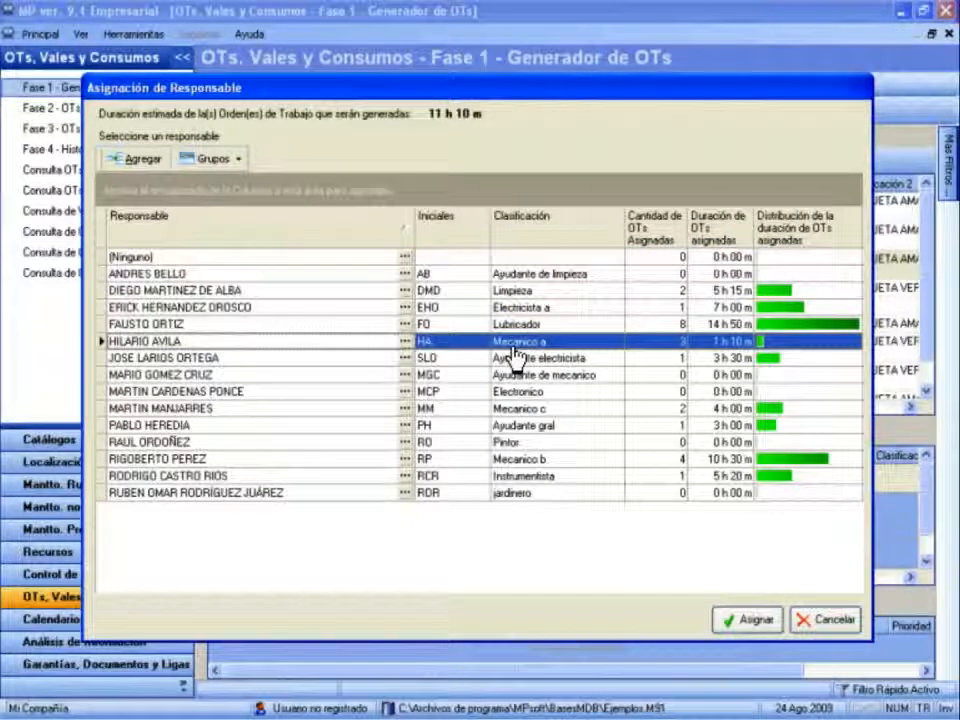
left_click(758, 621)
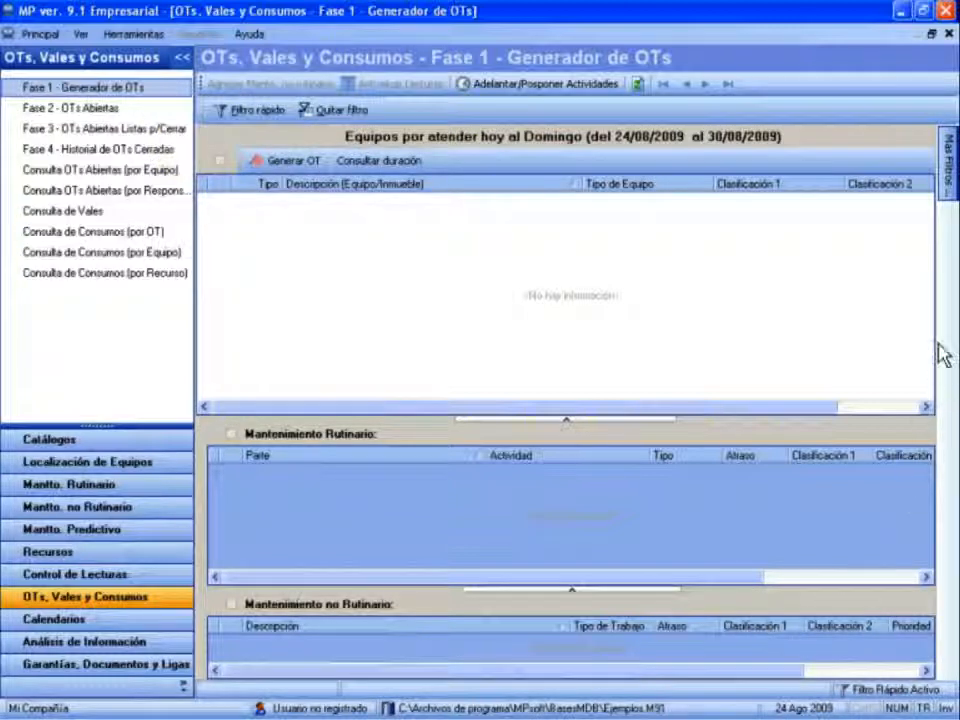
- Clear the mechanical activities filter and mark the activities of the AZOTEA property
left_click(950, 172)
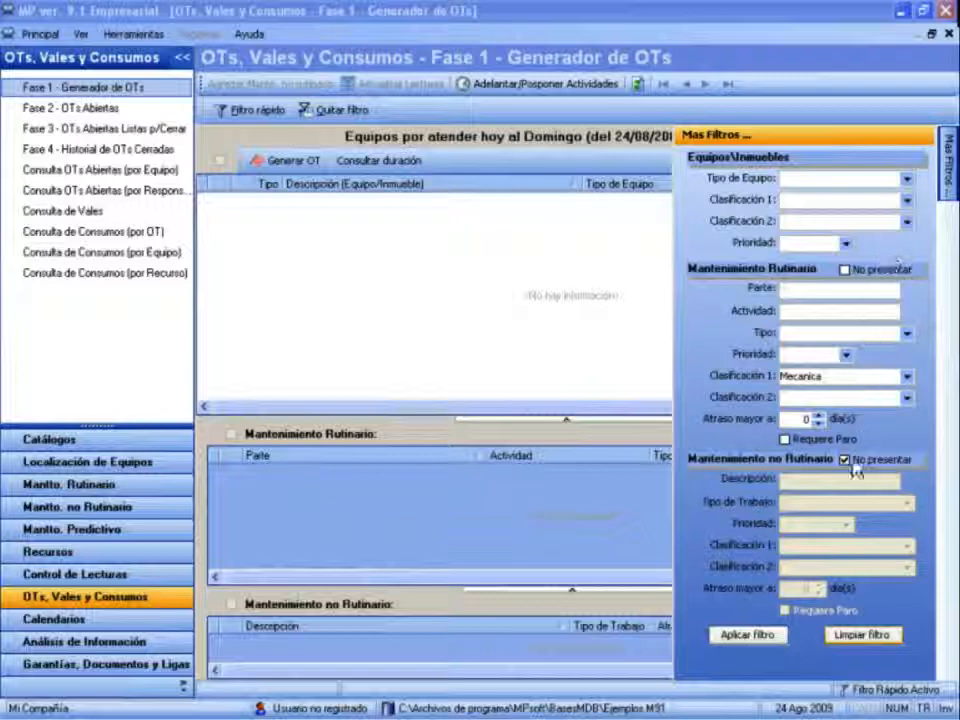
left_click(855, 636)
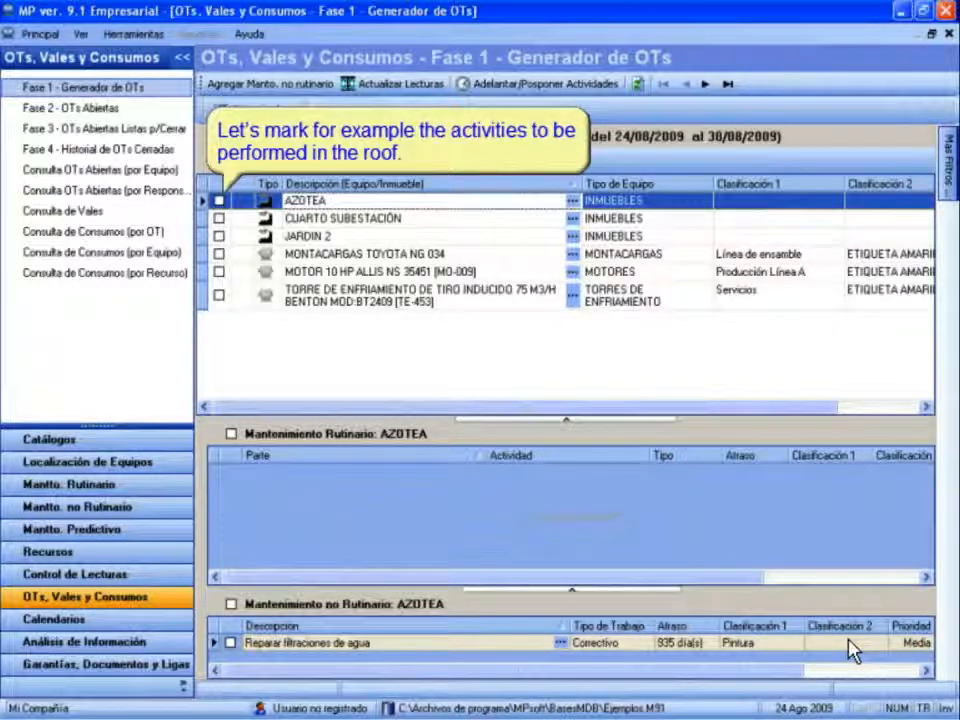
left_click(221, 201)
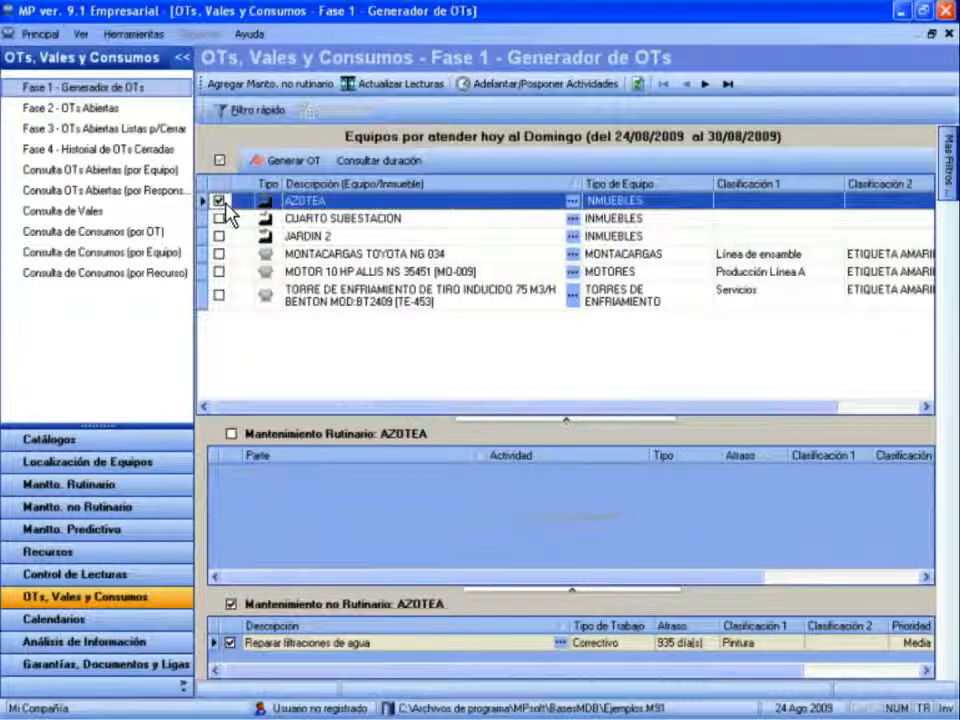
- Generate the work order for the AZOTEA repair with the Pintor assigned as responsible
left_click(297, 162)
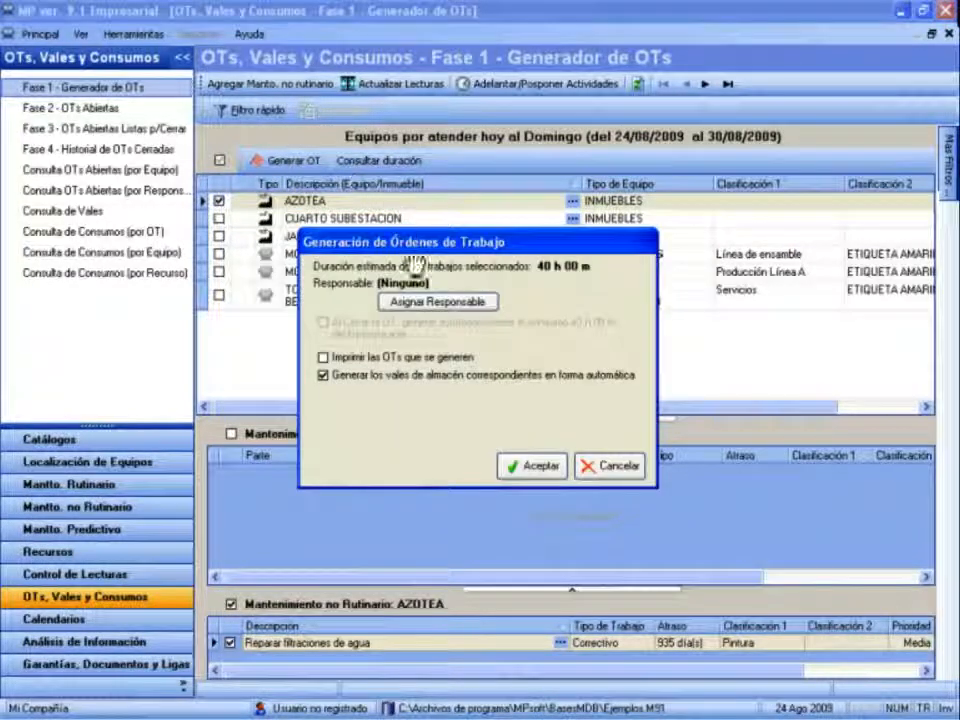
left_click(410, 301)
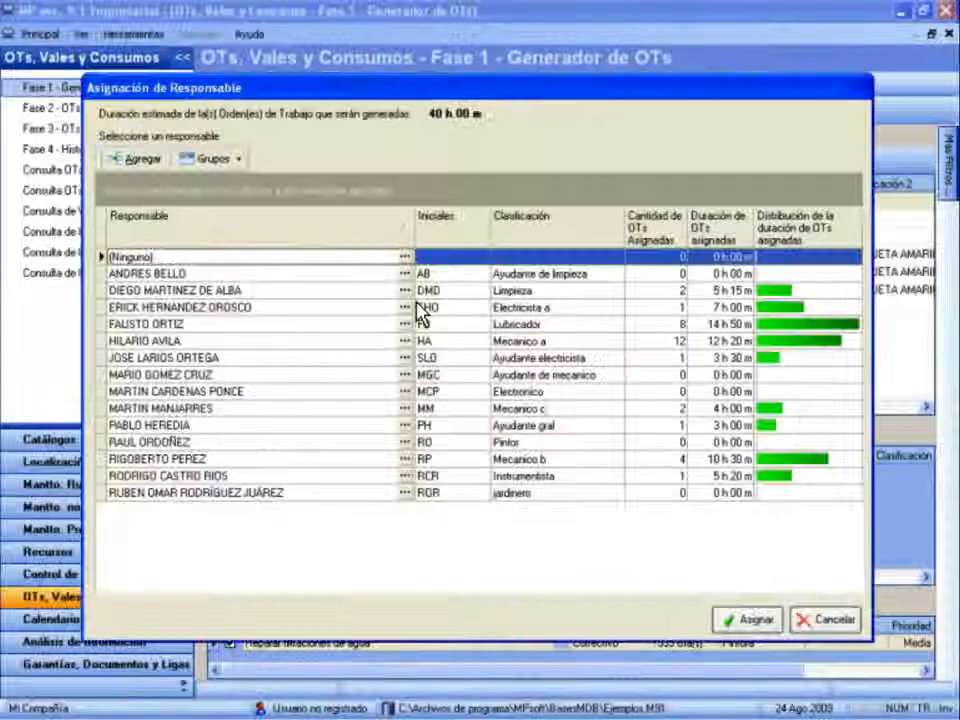
left_click(507, 446)
left_click(754, 620)
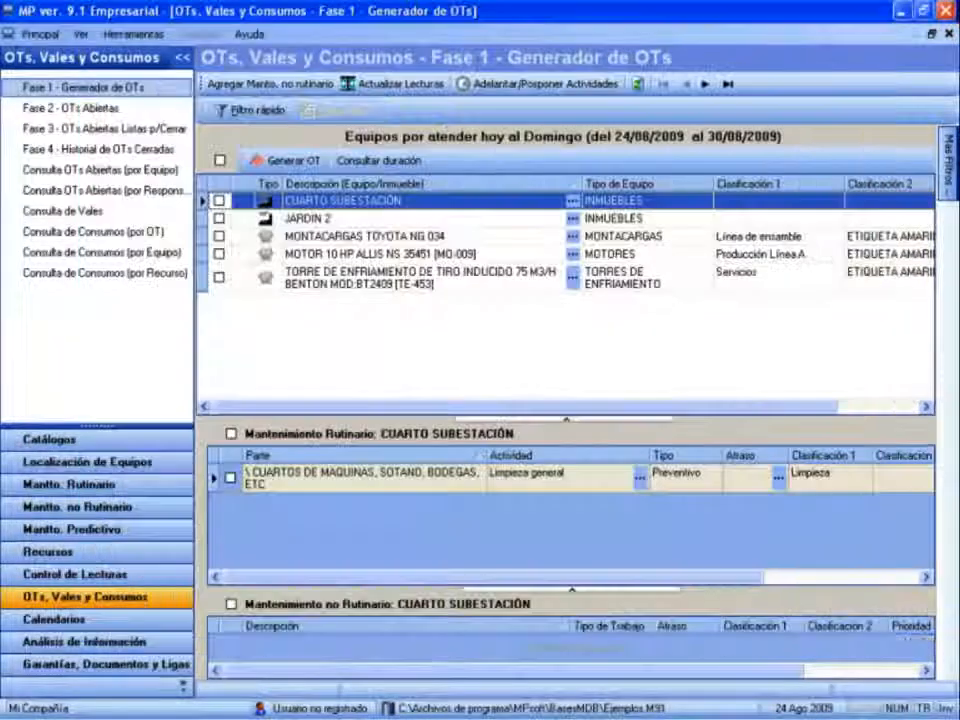